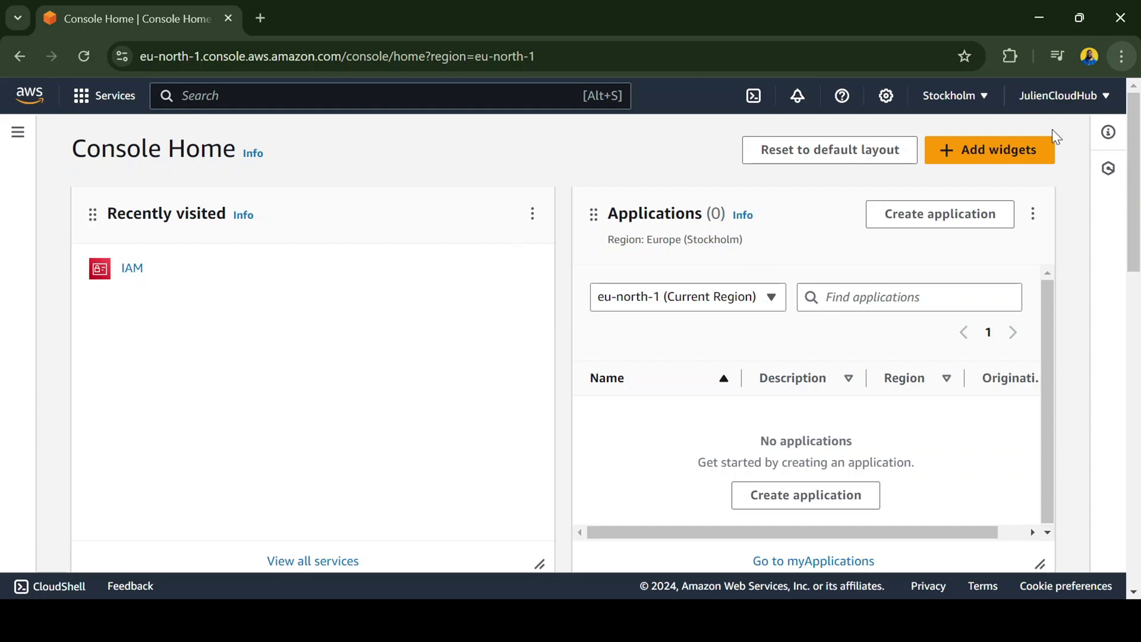
- From the account menu's Security credentials page, start assigning an MFA device to the root user
left_click(1068, 96)
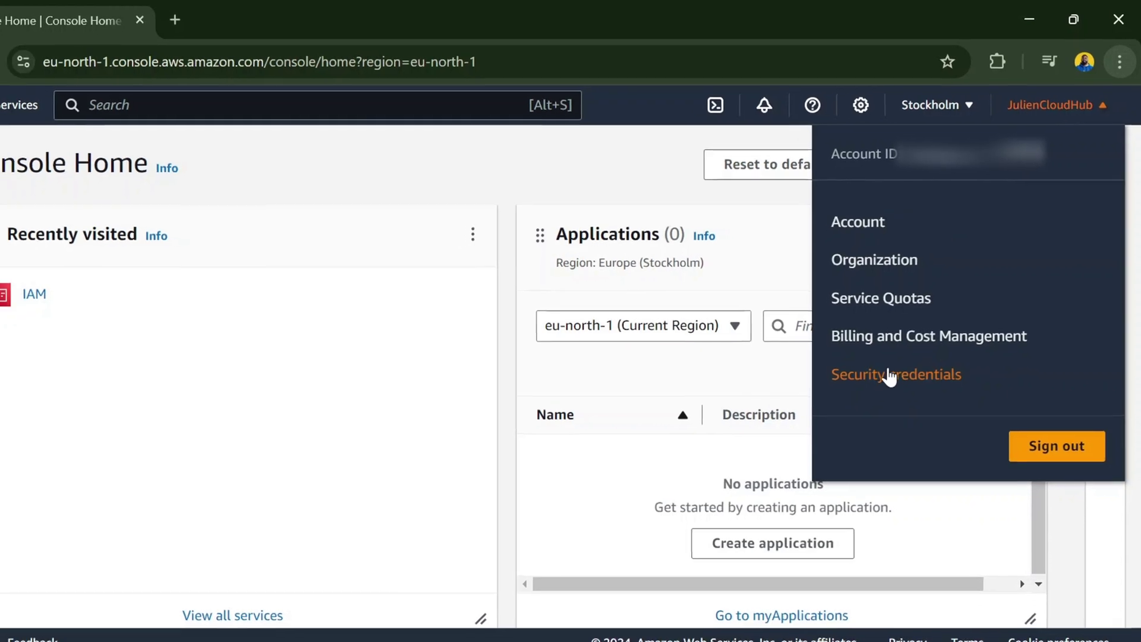
left_click(895, 387)
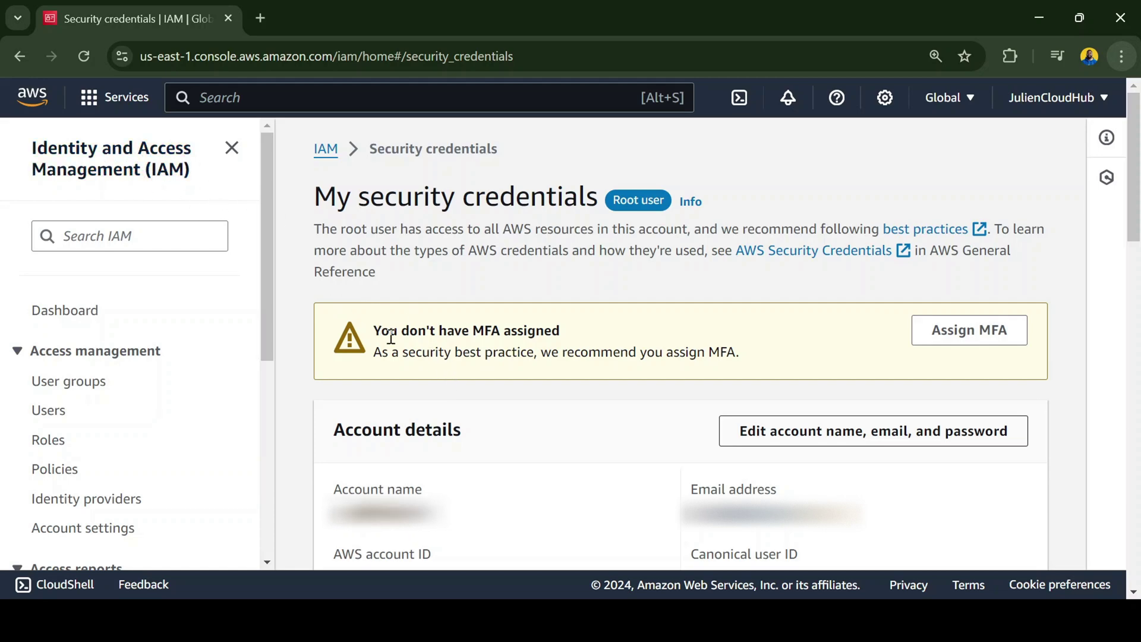
left_click_drag(374, 331, 563, 334)
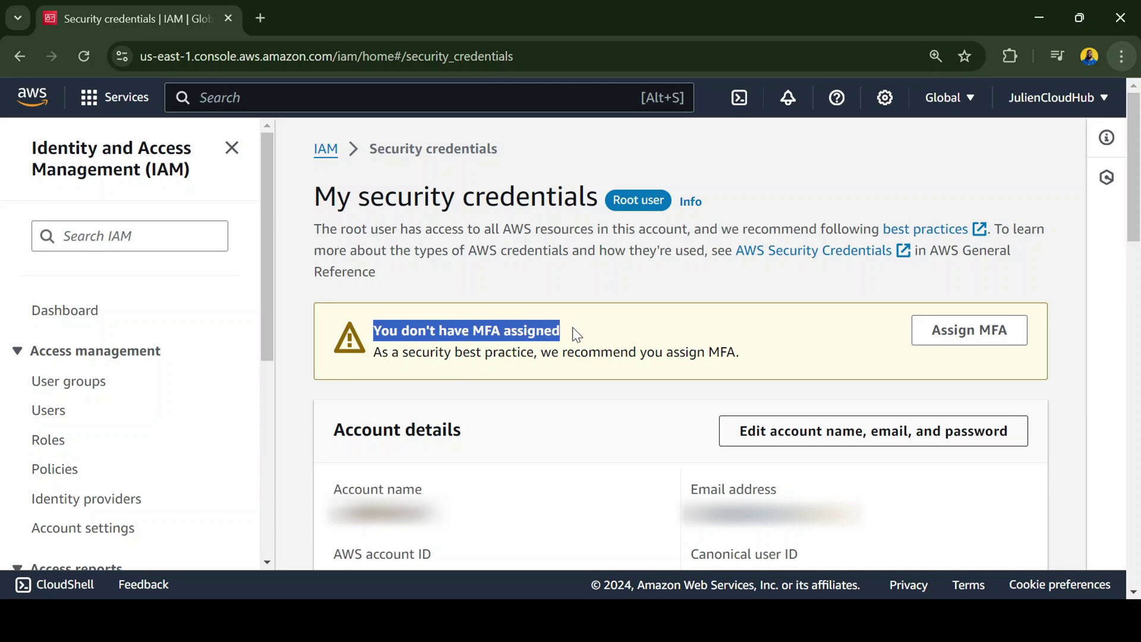
left_click(572, 328)
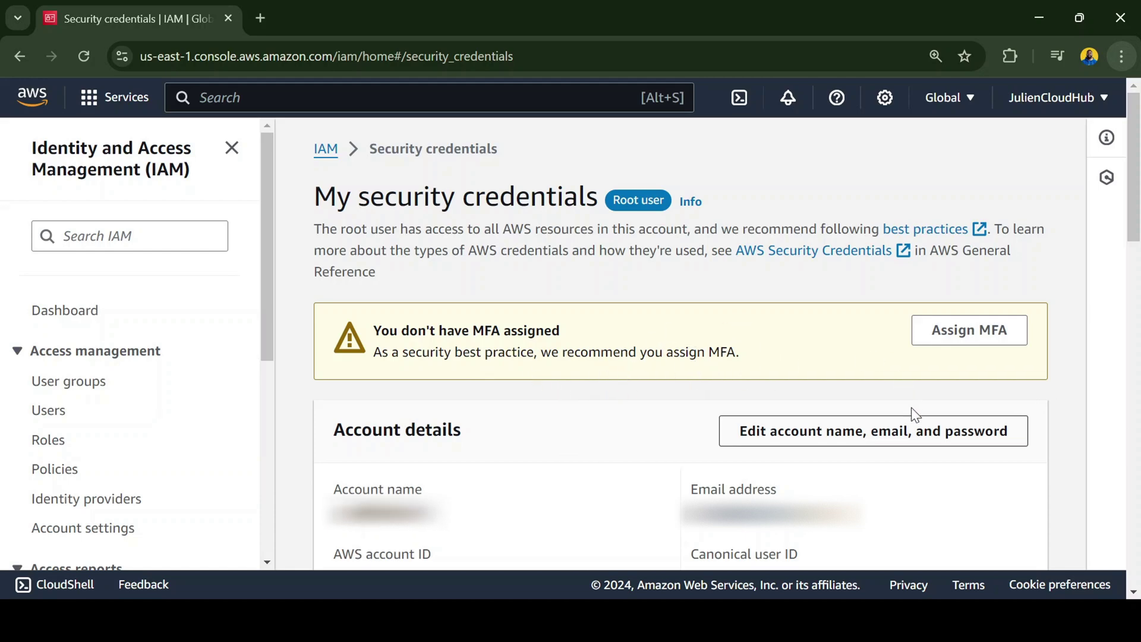
left_click(947, 336)
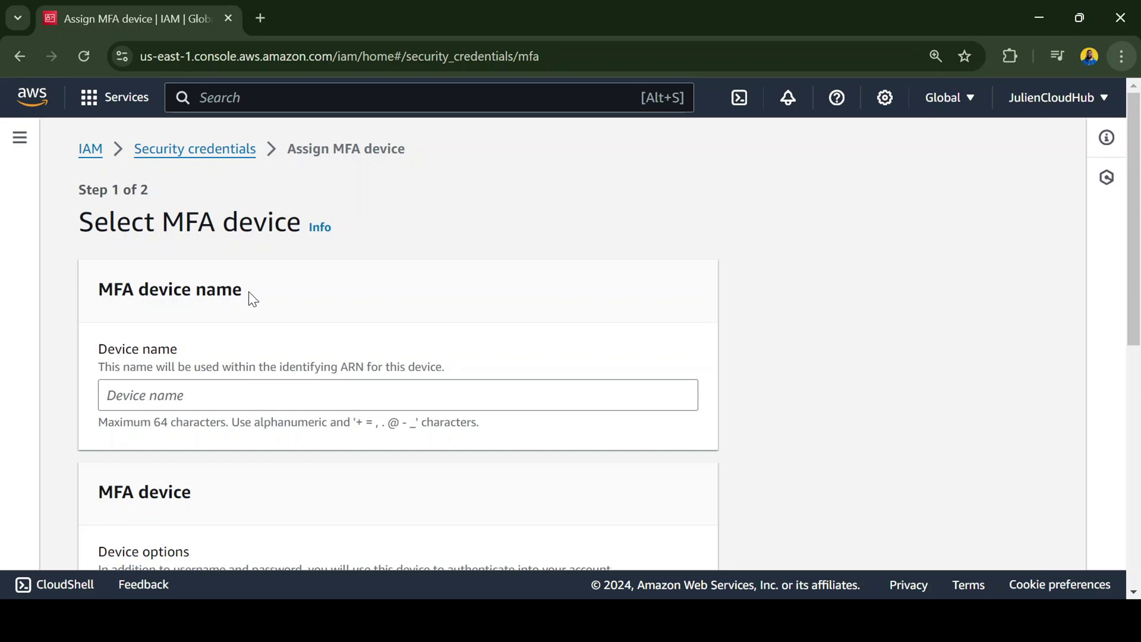
- Enter cloudHub as the MFA device name
left_click(181, 397)
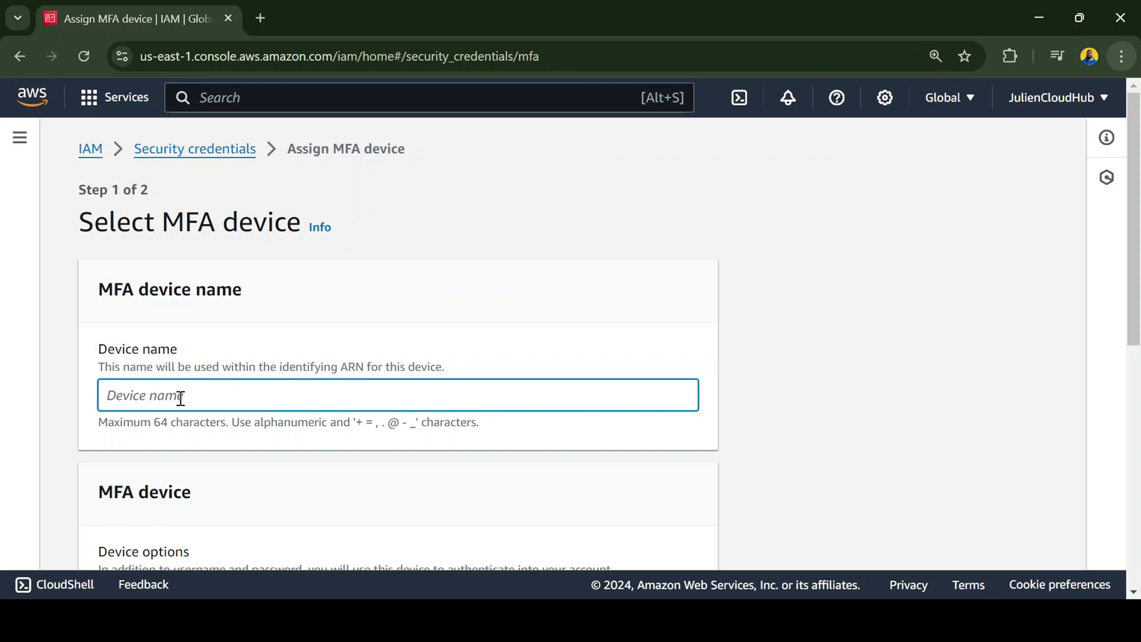
type("cloudHub")
left_click(187, 440)
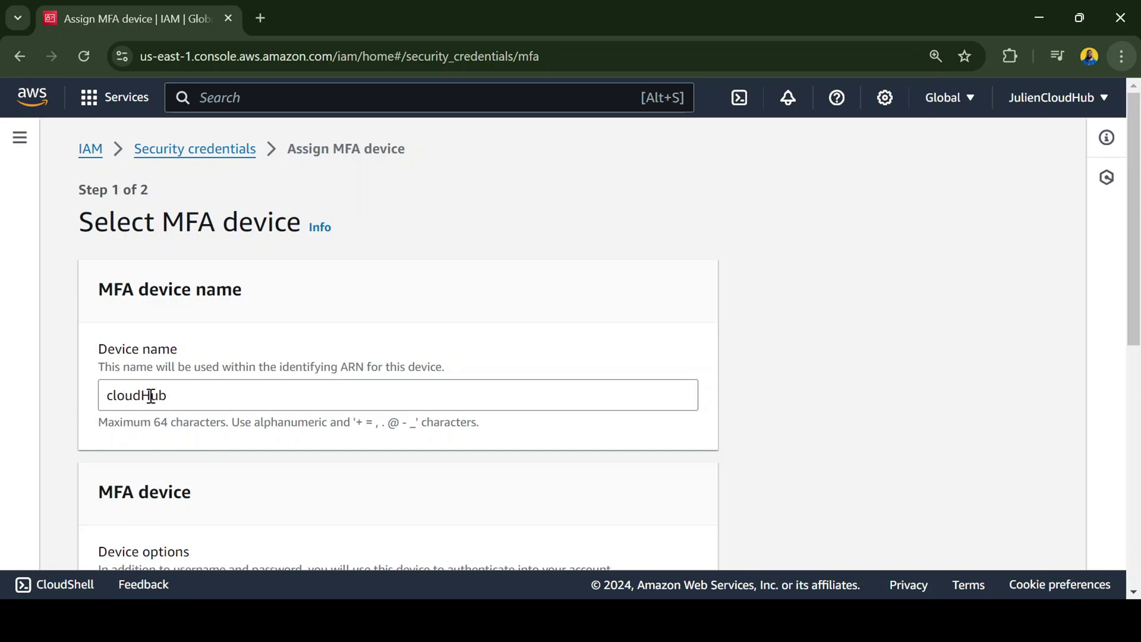
scroll(285, 478, "down", 3)
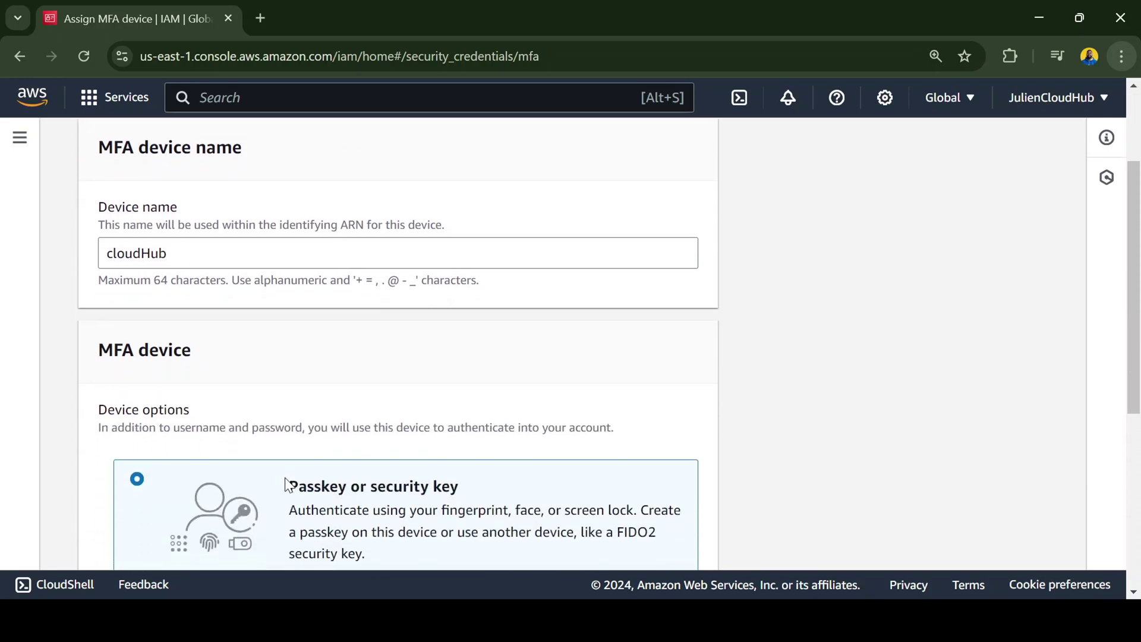
scroll(286, 483, "down", 1)
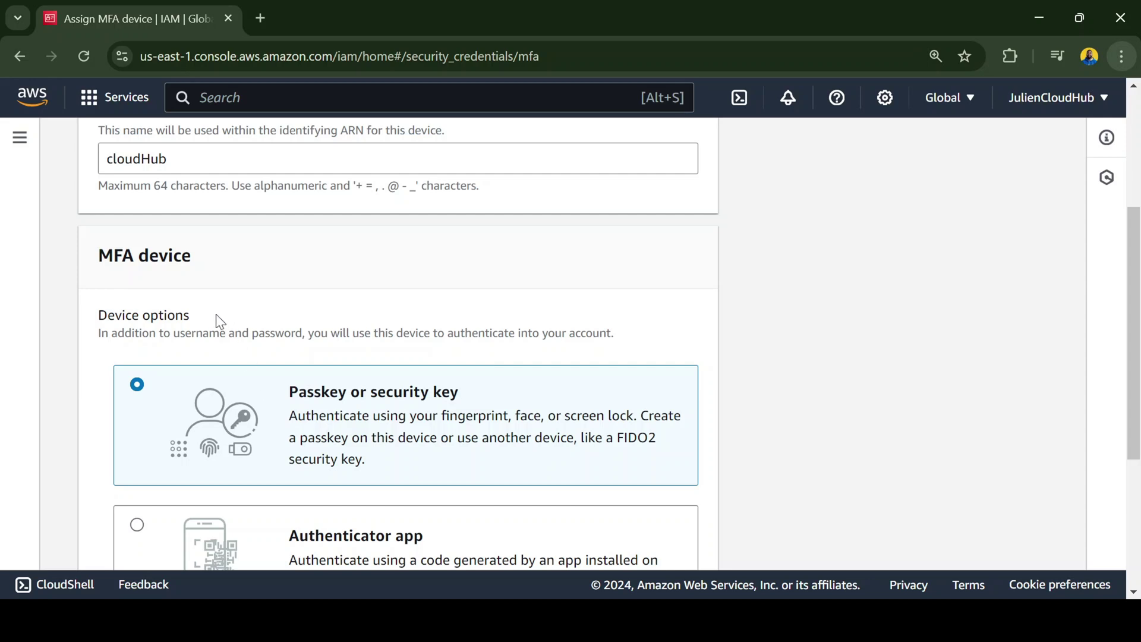
scroll(333, 422, "down", 1)
scroll(334, 425, "down", 3)
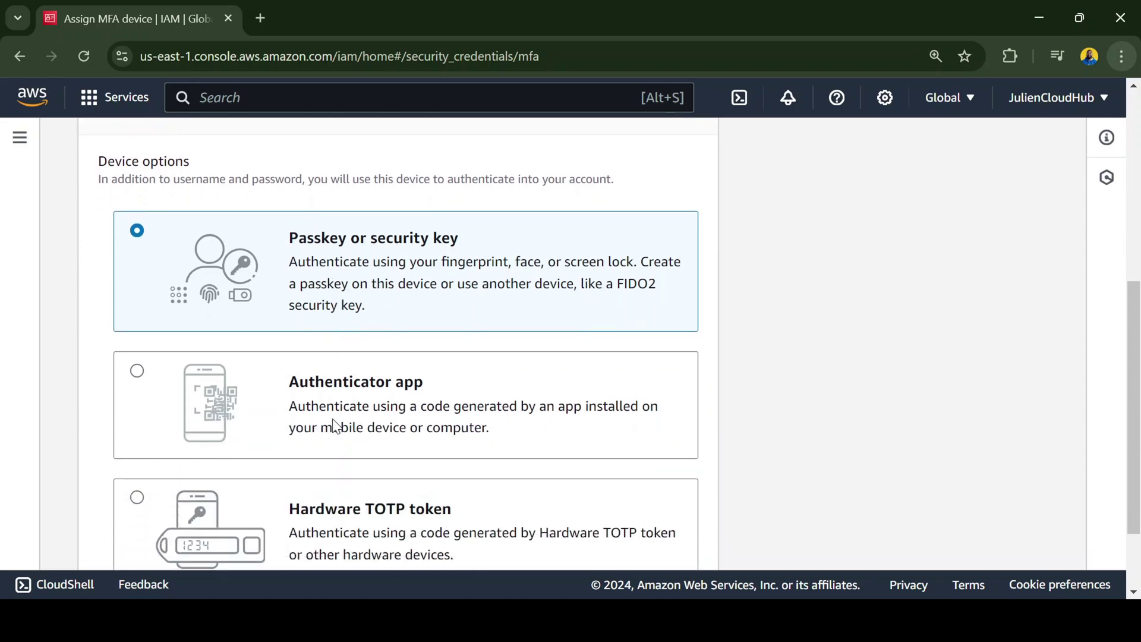
scroll(333, 422, "up", 1)
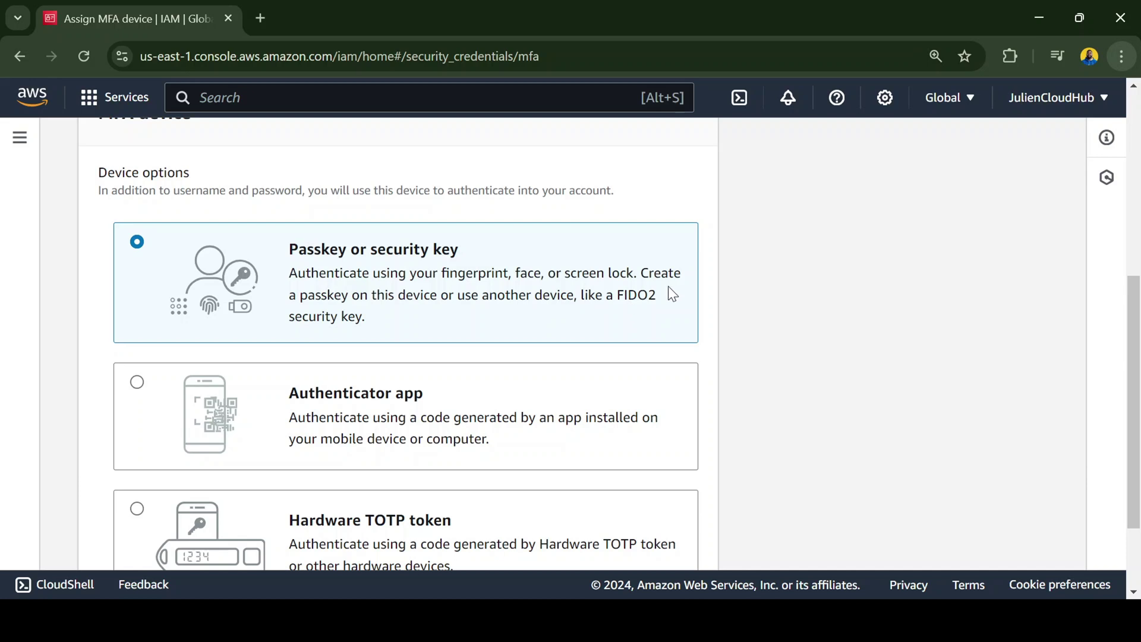
scroll(527, 326, "down", 1)
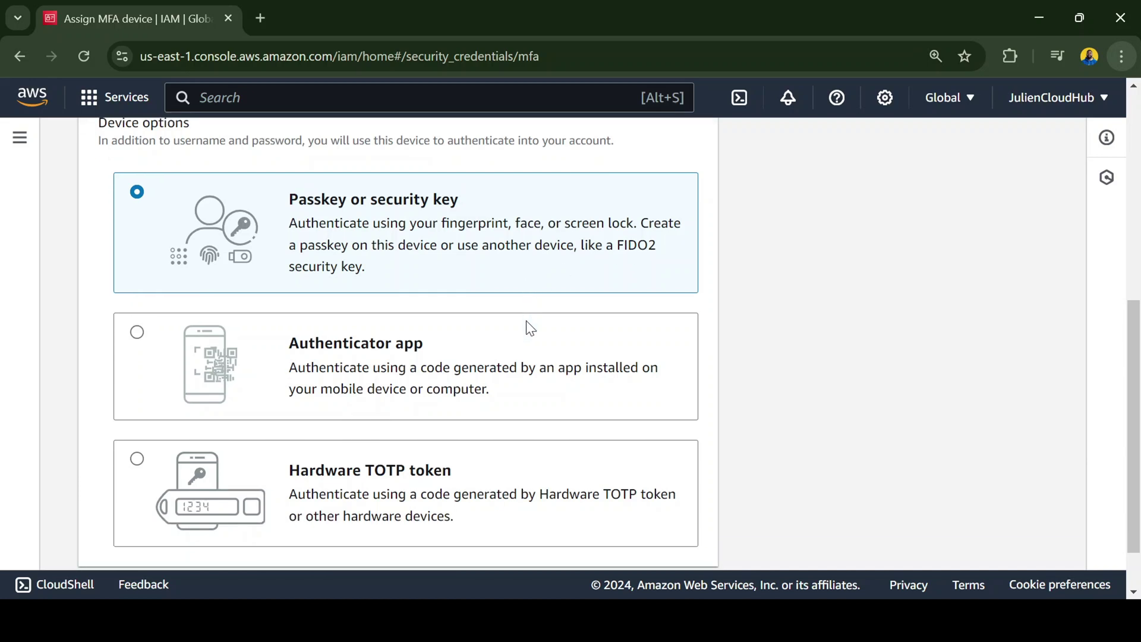
- Choose Authenticator app as the MFA device type and continue to device setup
left_click(339, 360)
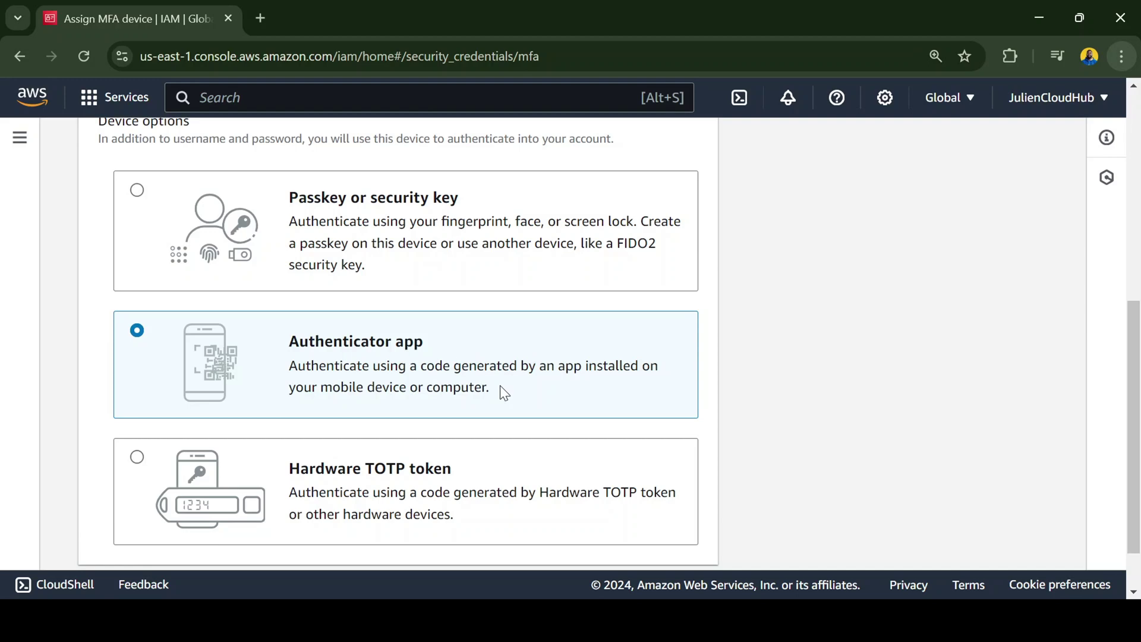
scroll(500, 385, "down", 1)
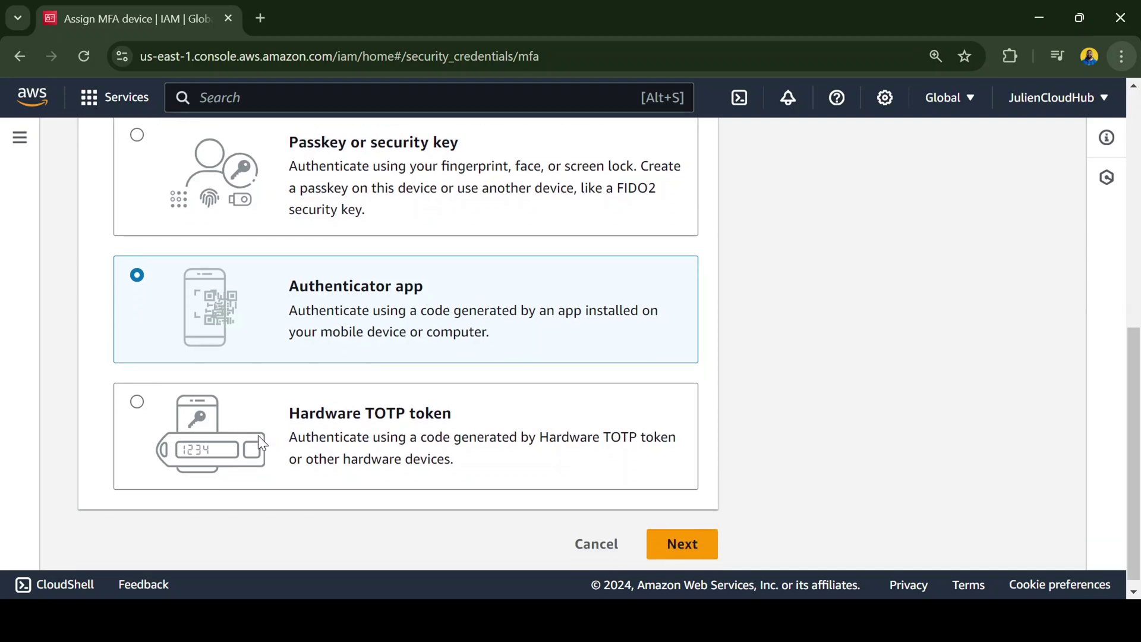
left_click(256, 441)
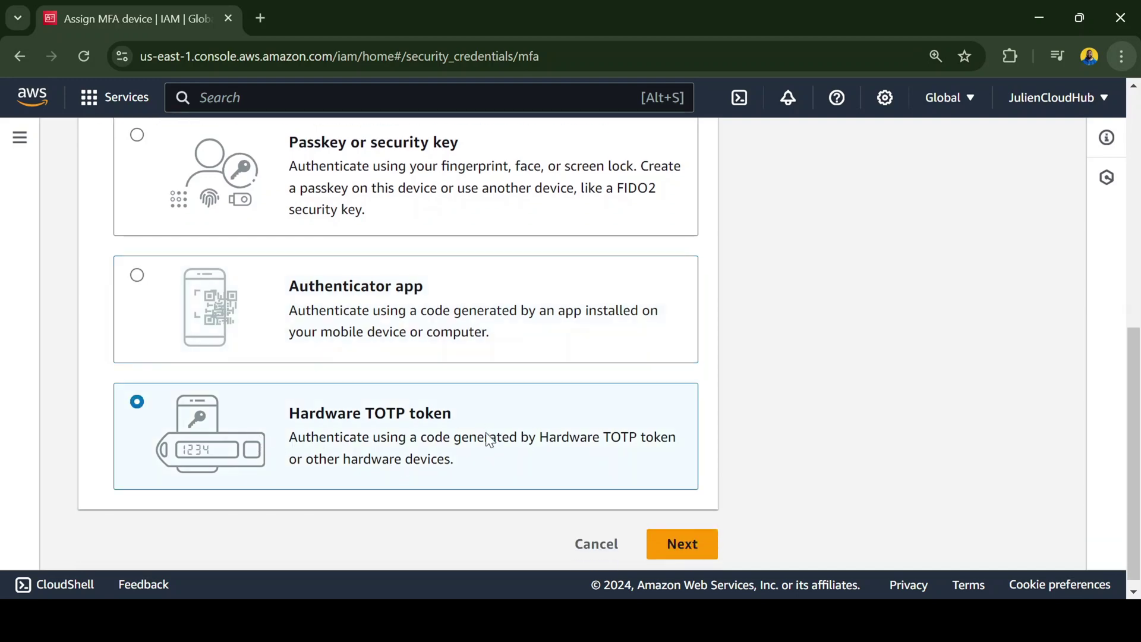
scroll(487, 437, "up", 2)
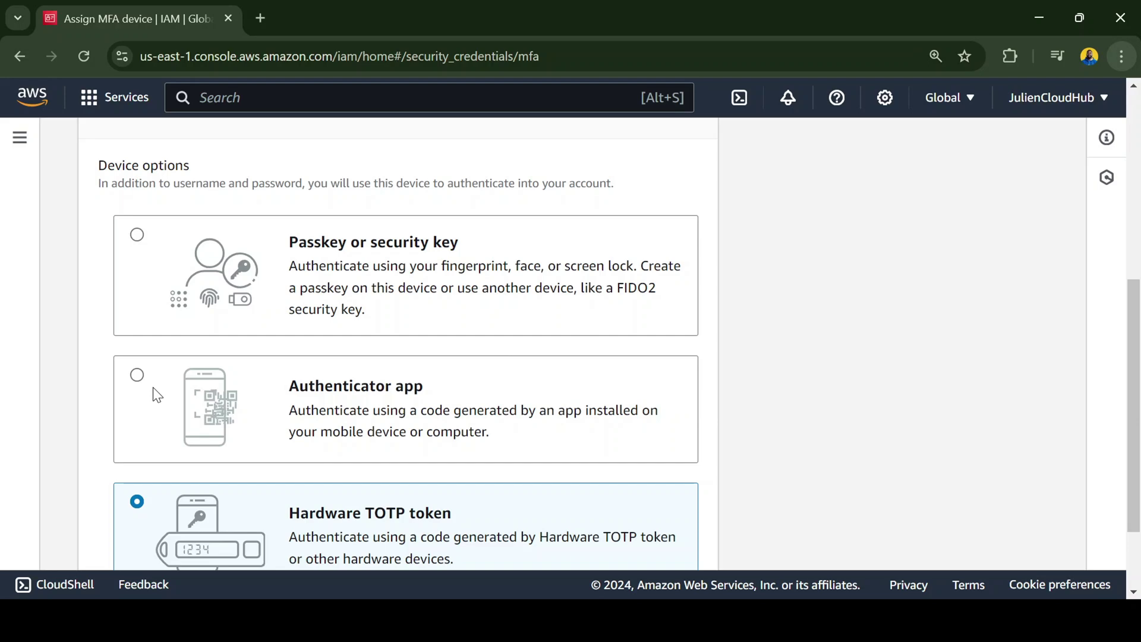
left_click(156, 394)
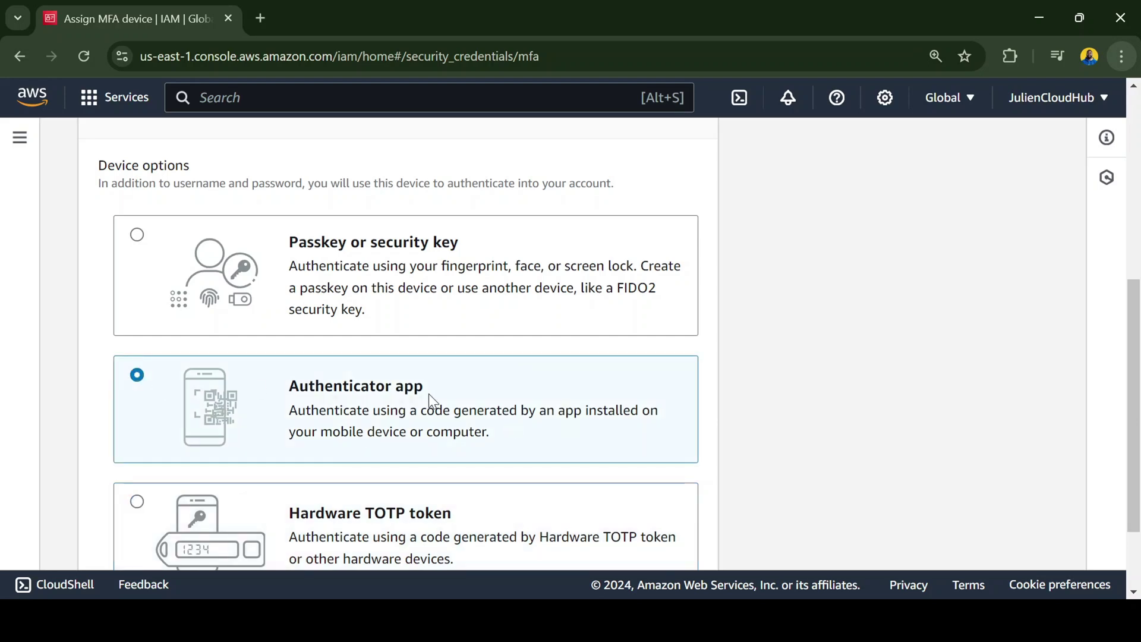
scroll(437, 395, "down", 2)
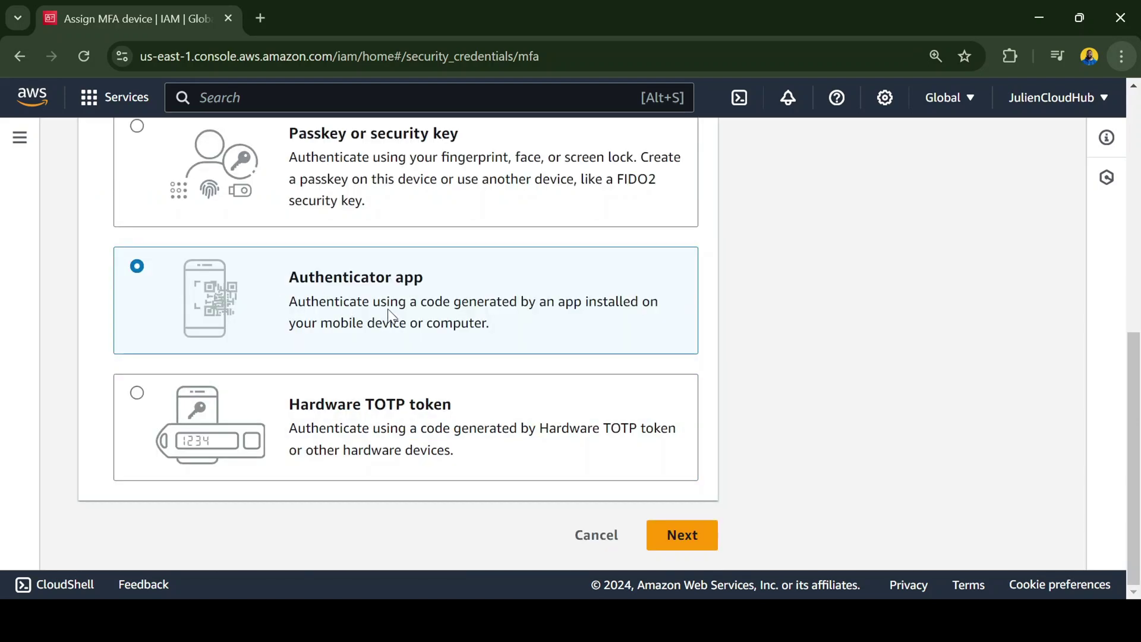
left_click(684, 537)
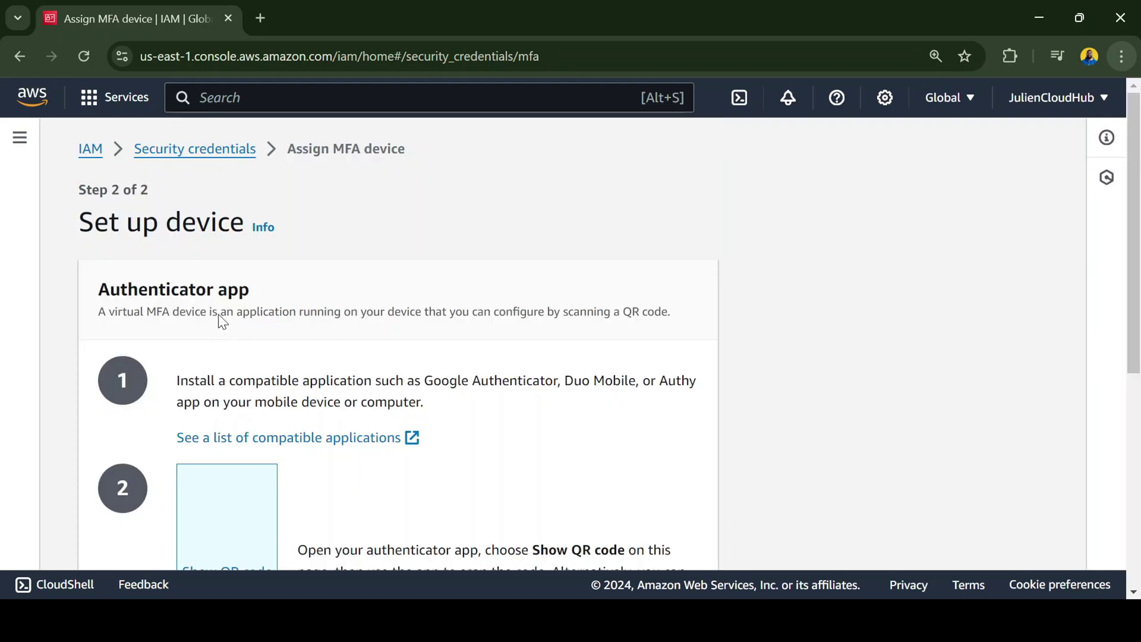
- Review the authenticator app setup instructions and reveal the QR code for scanning
scroll(242, 269, "down", 1)
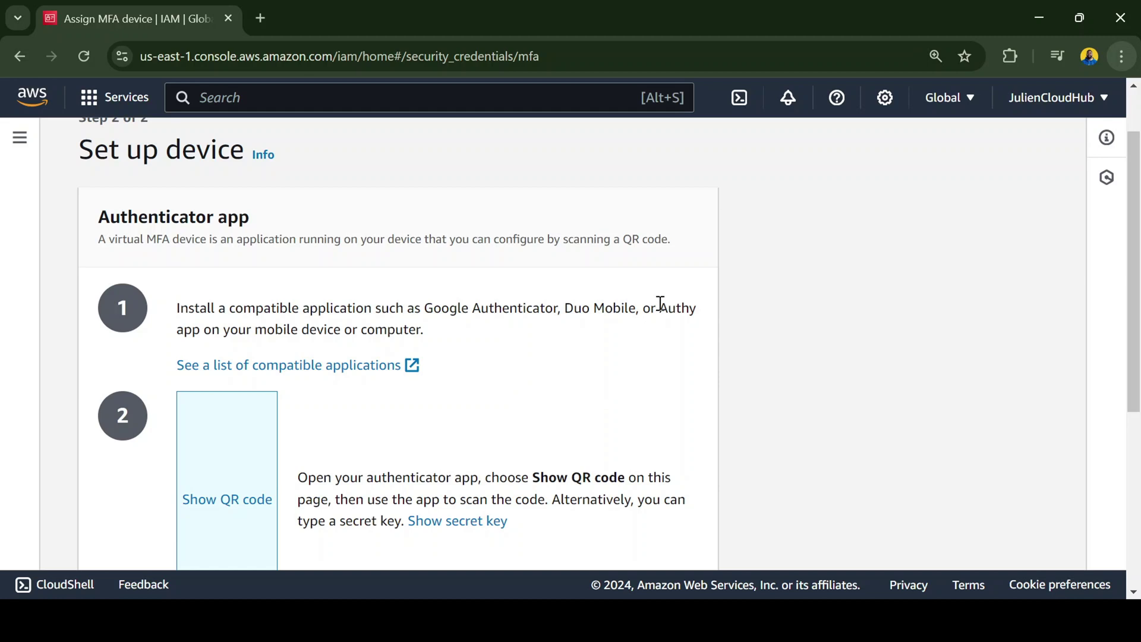
left_click_drag(659, 304, 707, 319)
left_click(479, 395)
scroll(350, 383, "down", 1)
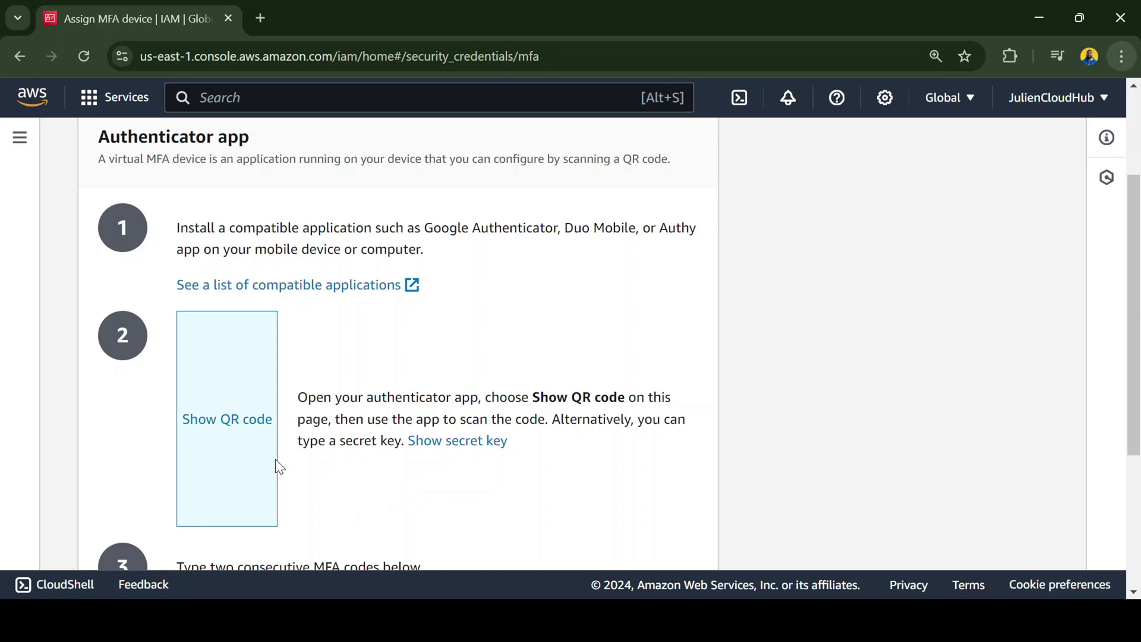
scroll(276, 460, "down", 3)
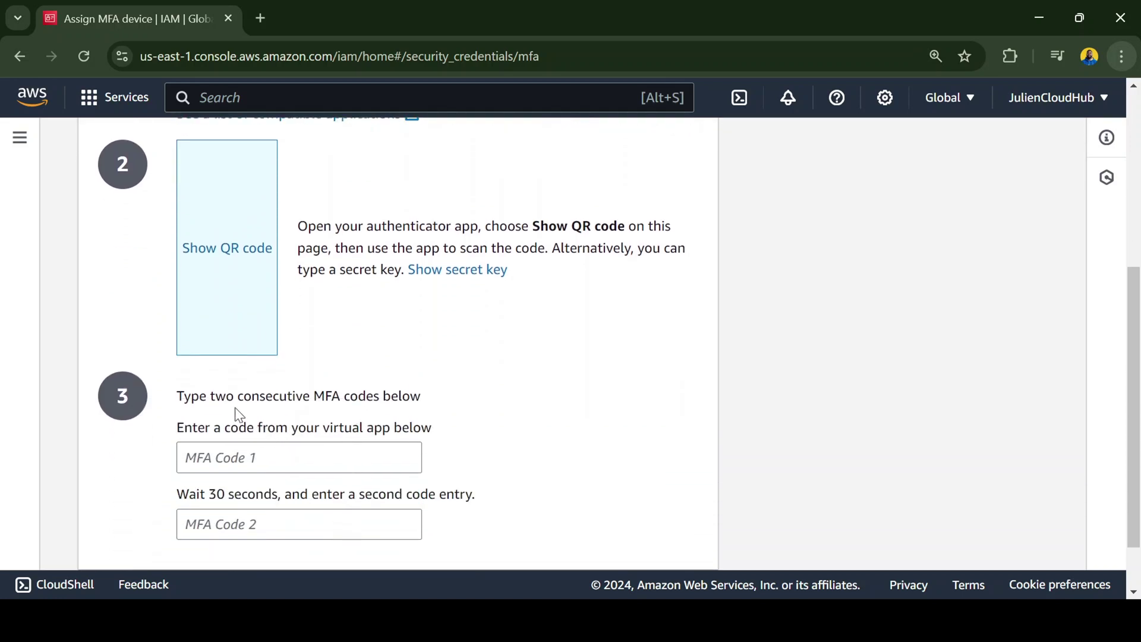
left_click(233, 458)
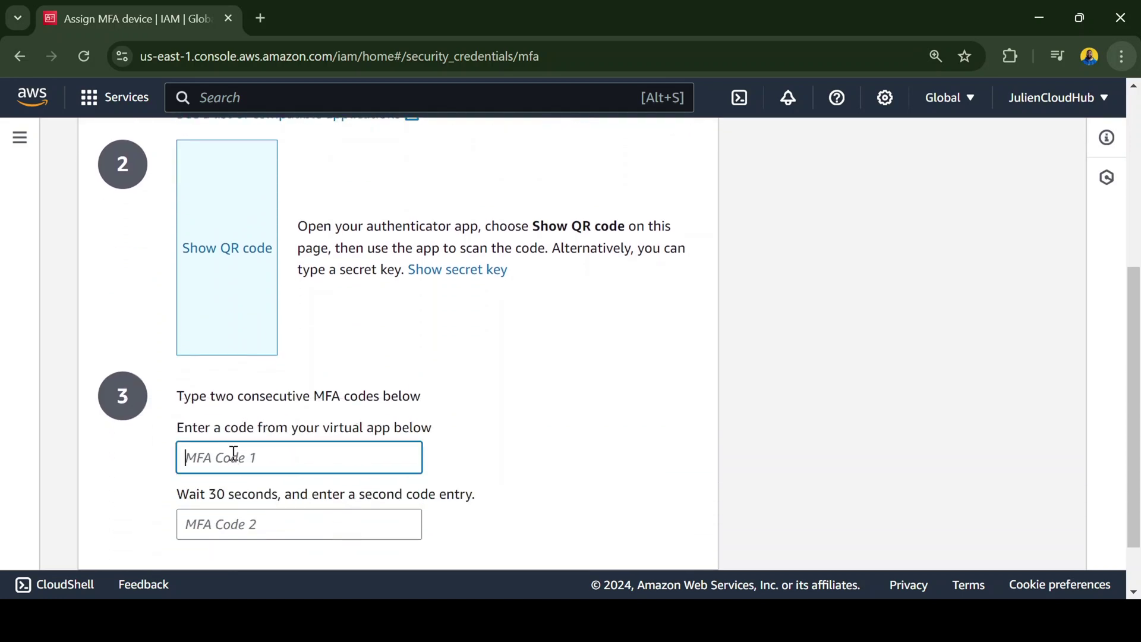
left_click(229, 519)
scroll(321, 350, "up", 2)
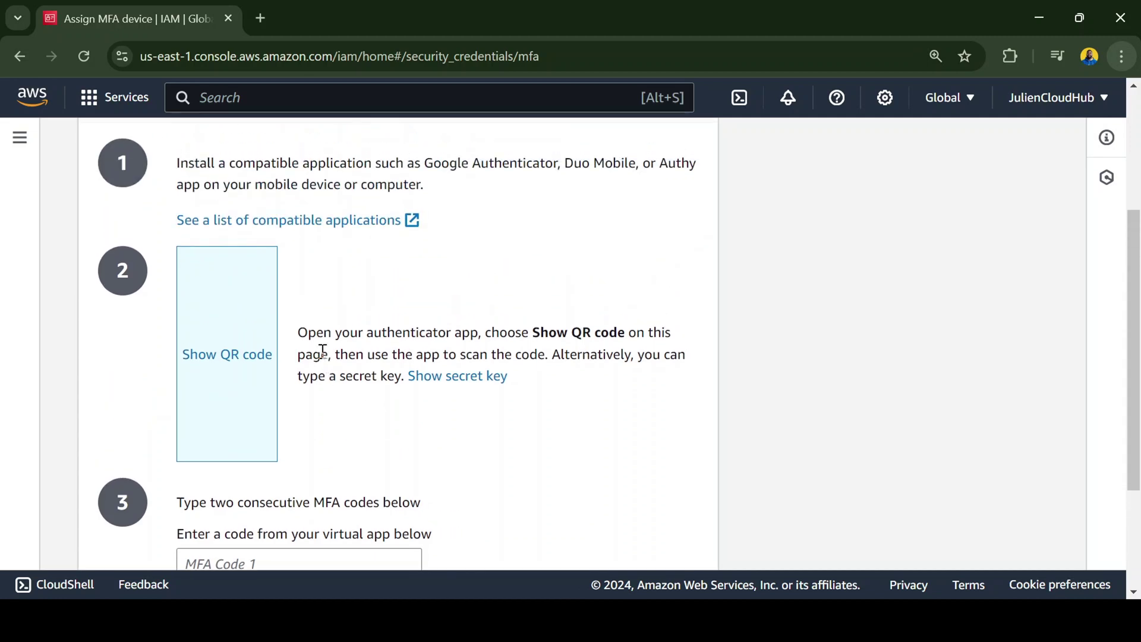
key("shift+Tab")
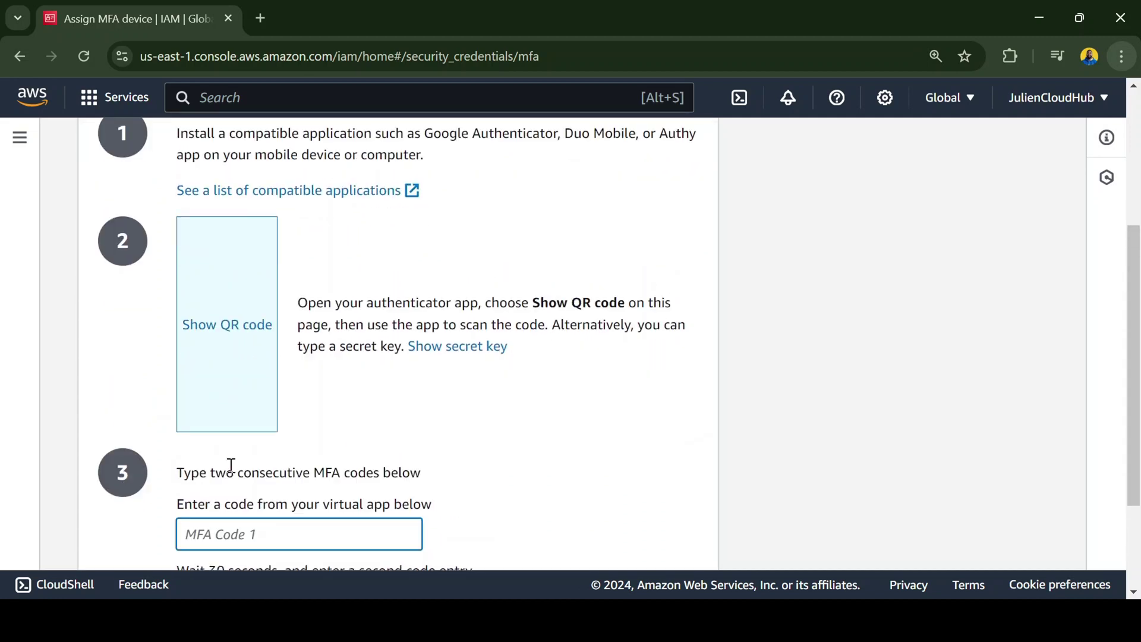
left_click(234, 333)
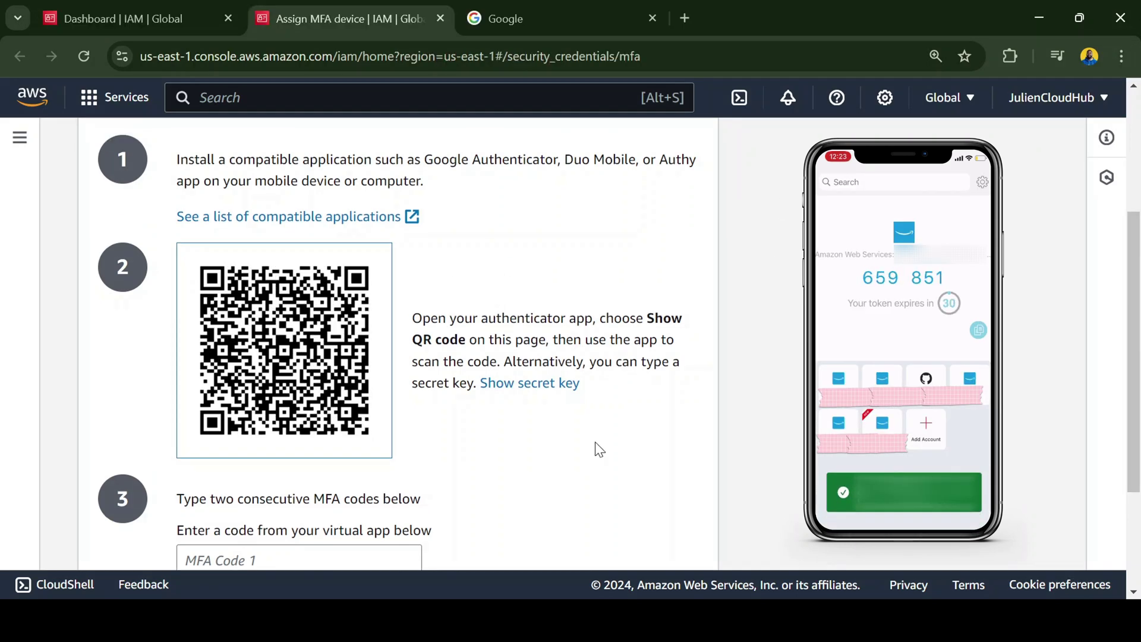
- Enter two consecutive authenticator codes, add the MFA device, and select the new Virtual MFA device
scroll(596, 447, "down", 2)
scroll(600, 450, "down", 1)
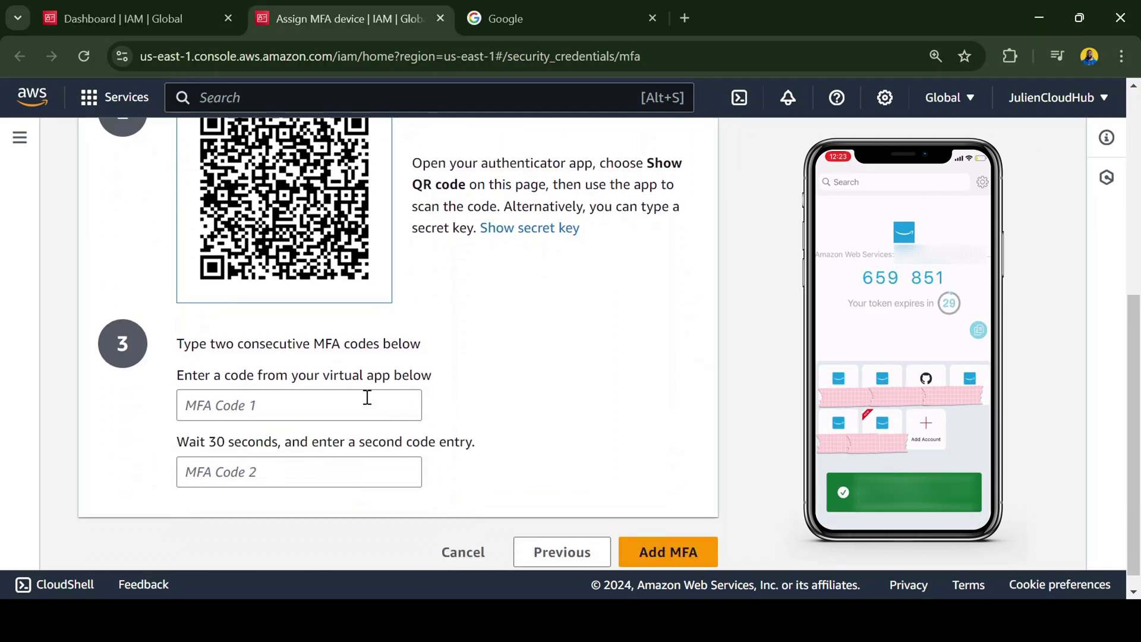
left_click(289, 399)
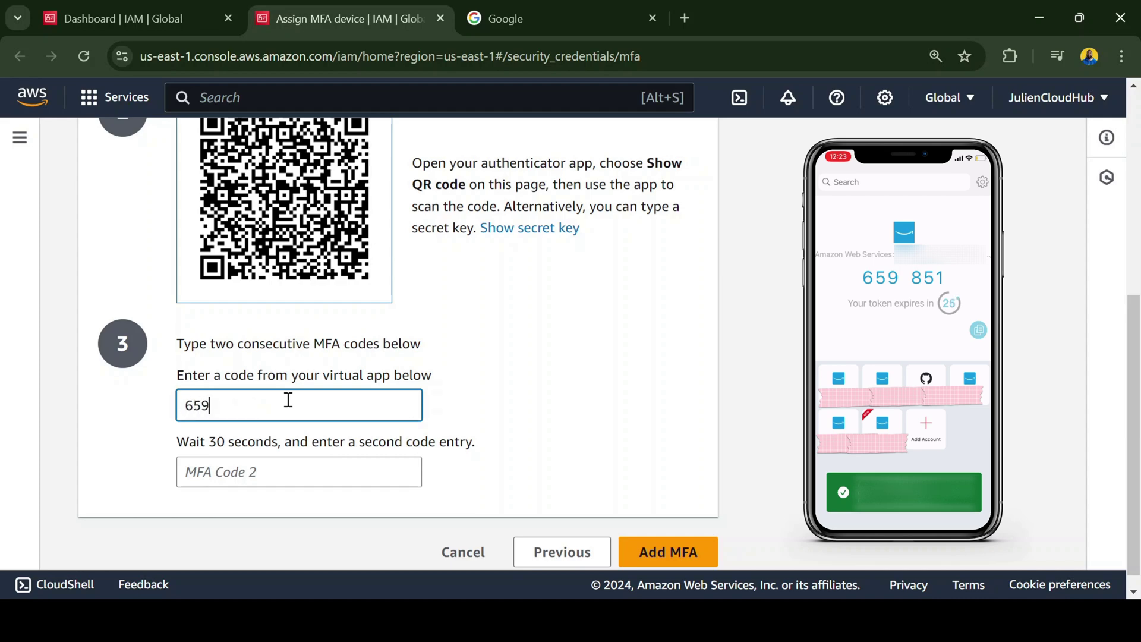
key("Tab")
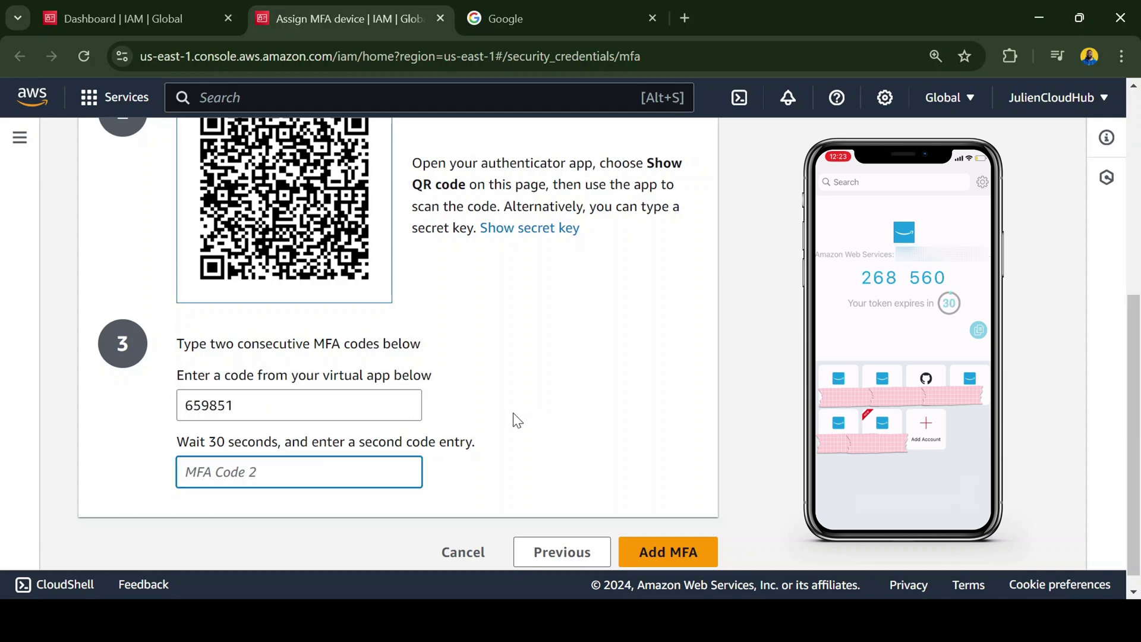
left_click(608, 425)
scroll(607, 425, "down", 1)
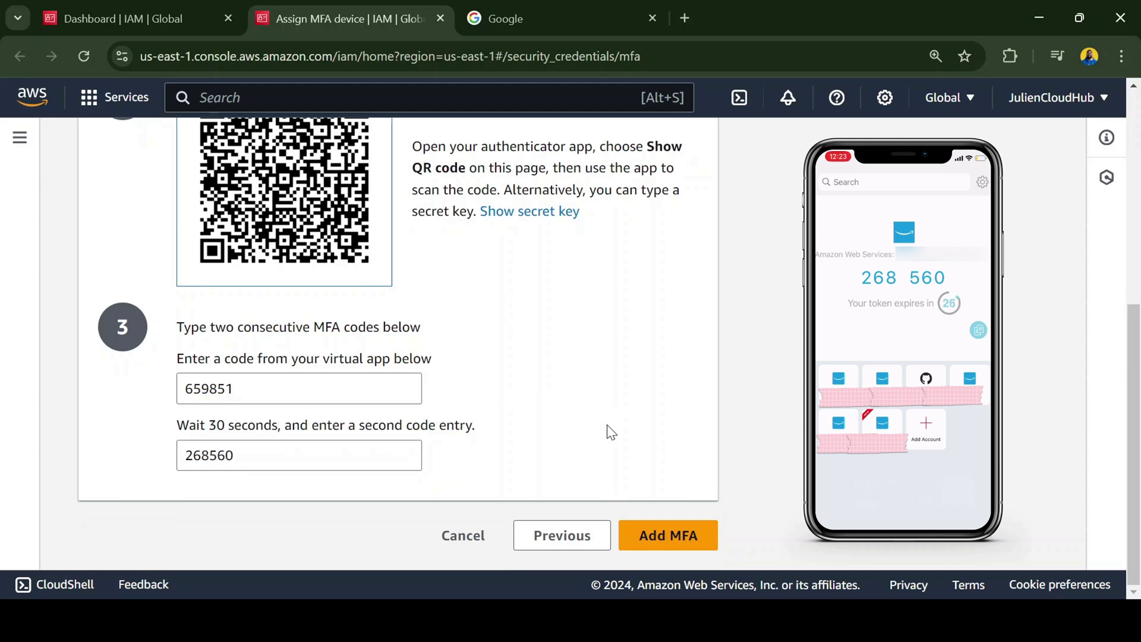
left_click(683, 540)
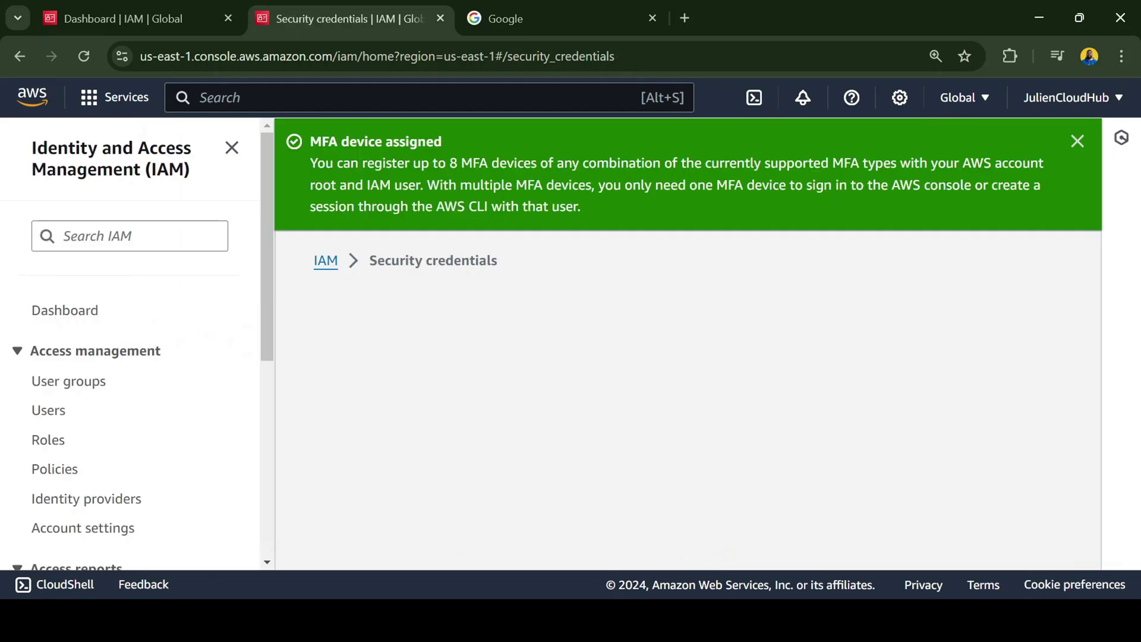
scroll(590, 344, "down", 5)
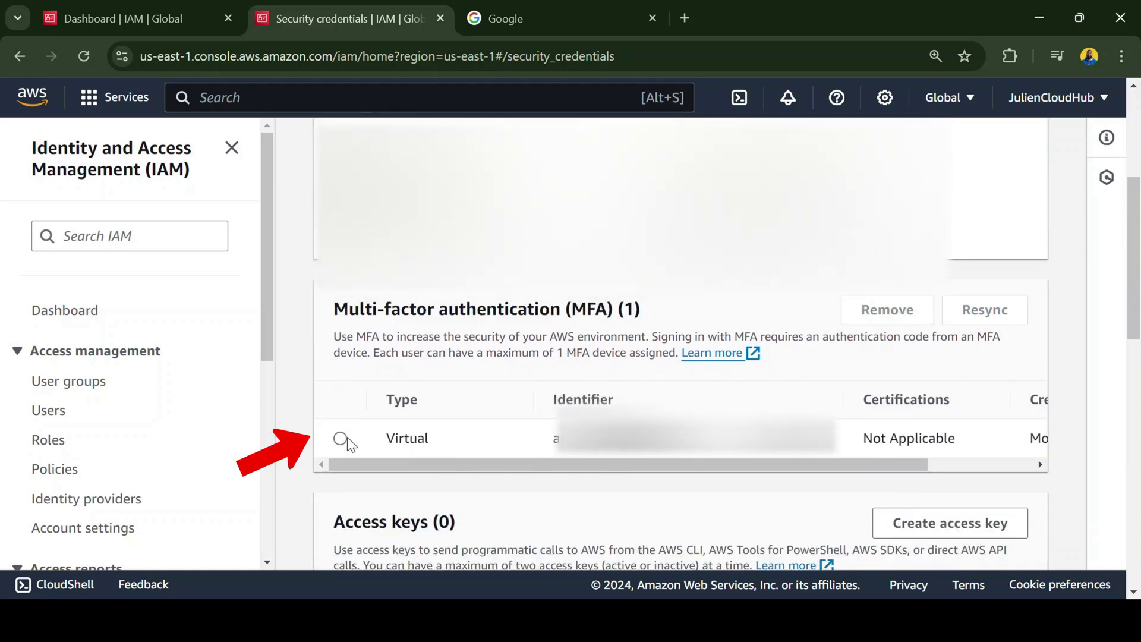
left_click(341, 438)
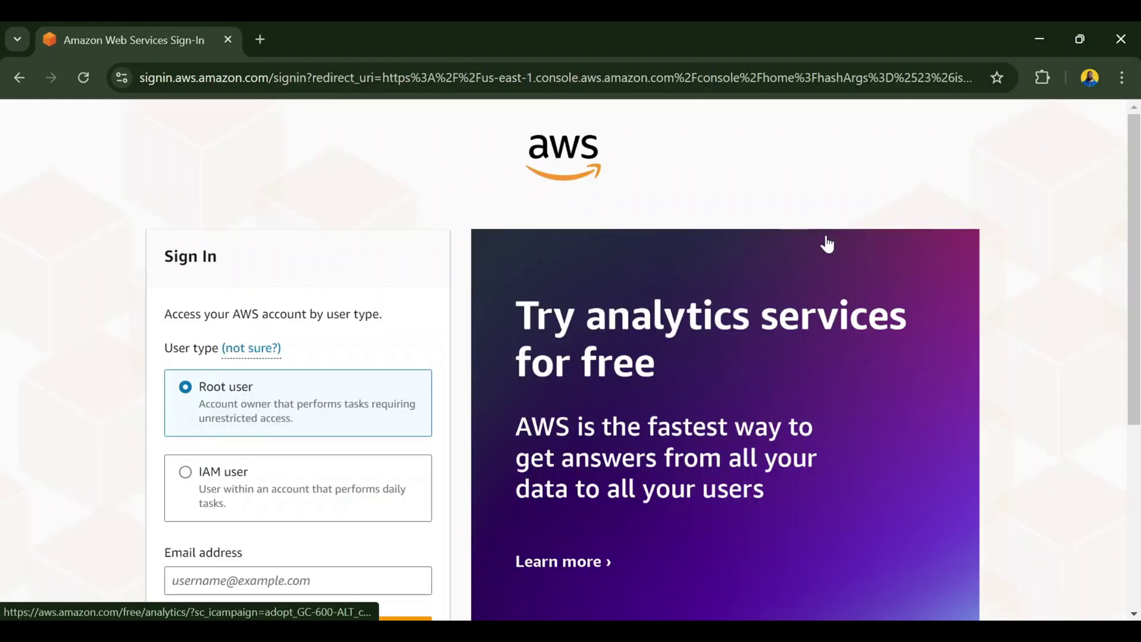
- Sign in as root with the email and password, then submit the authenticator app's MFA code
scroll(473, 329, "down", 2)
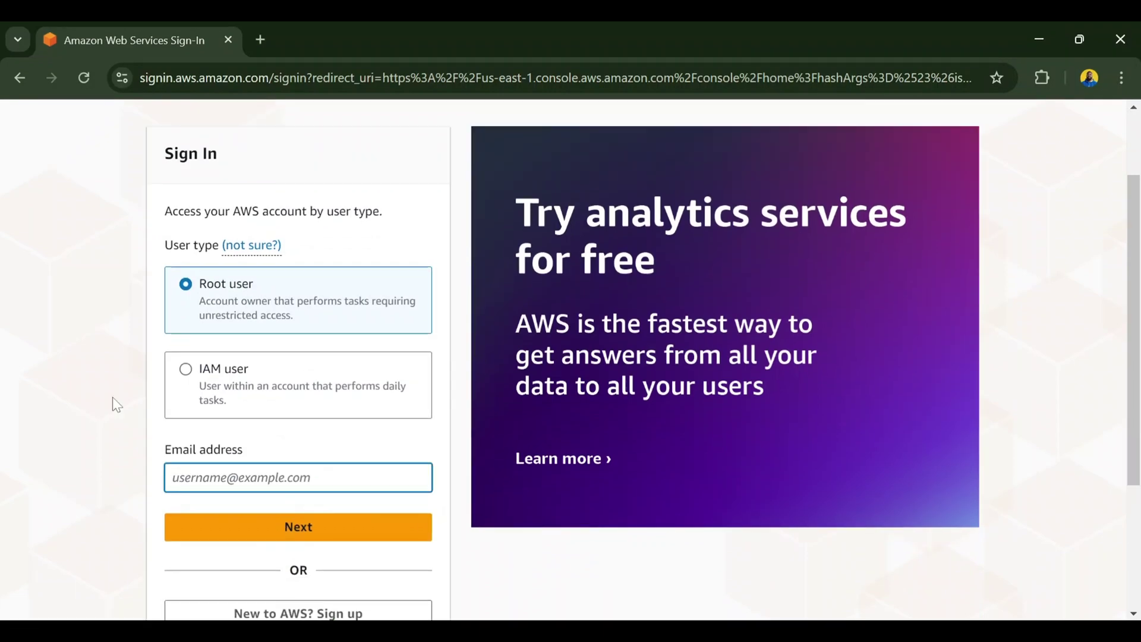
left_click(297, 478)
key("ctrl+v")
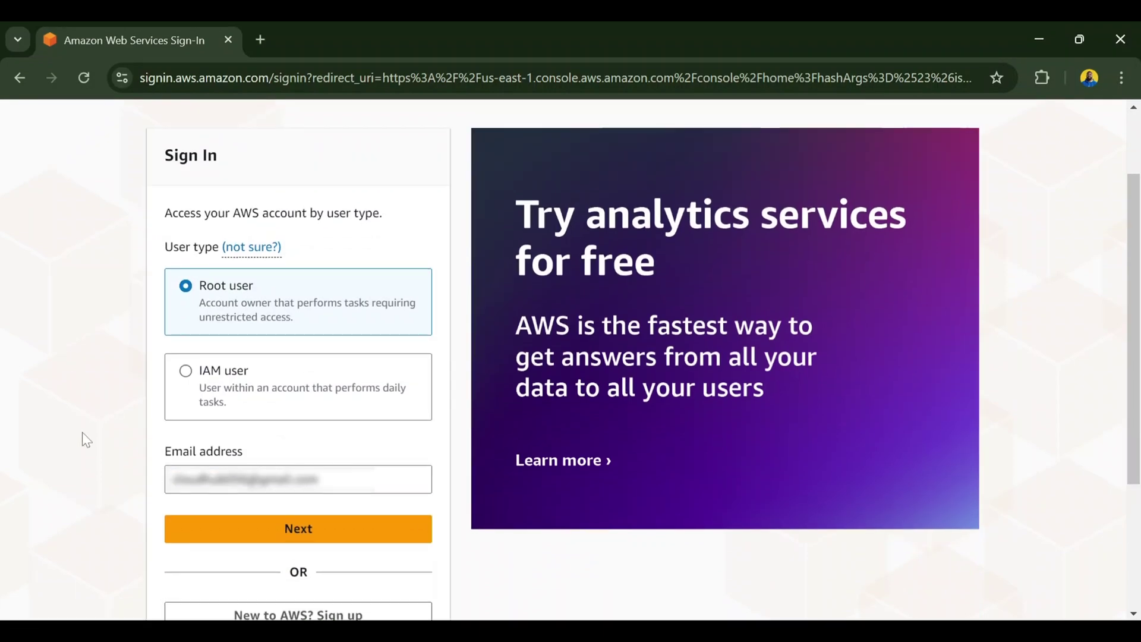
left_click(236, 530)
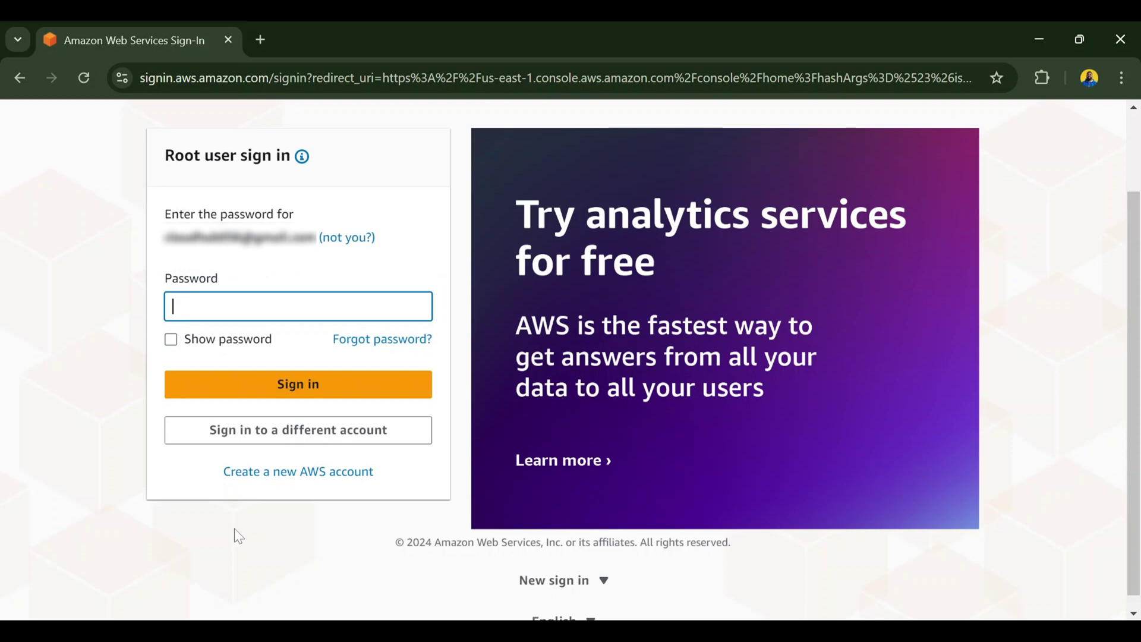
type("********")
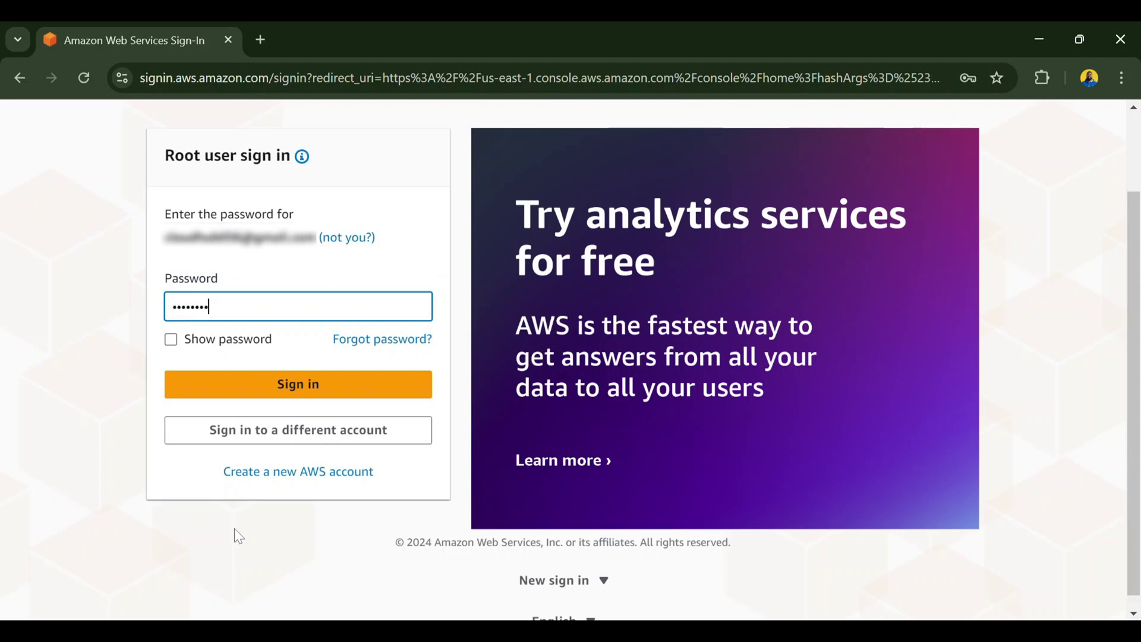
type("*****")
key("Return")
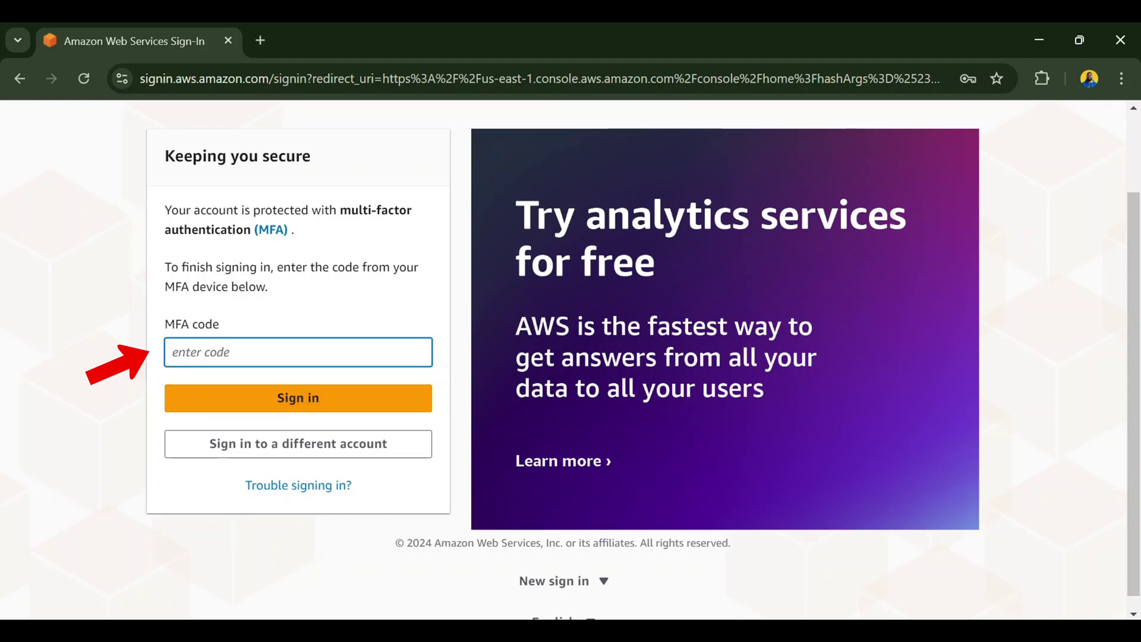
left_click(250, 409)
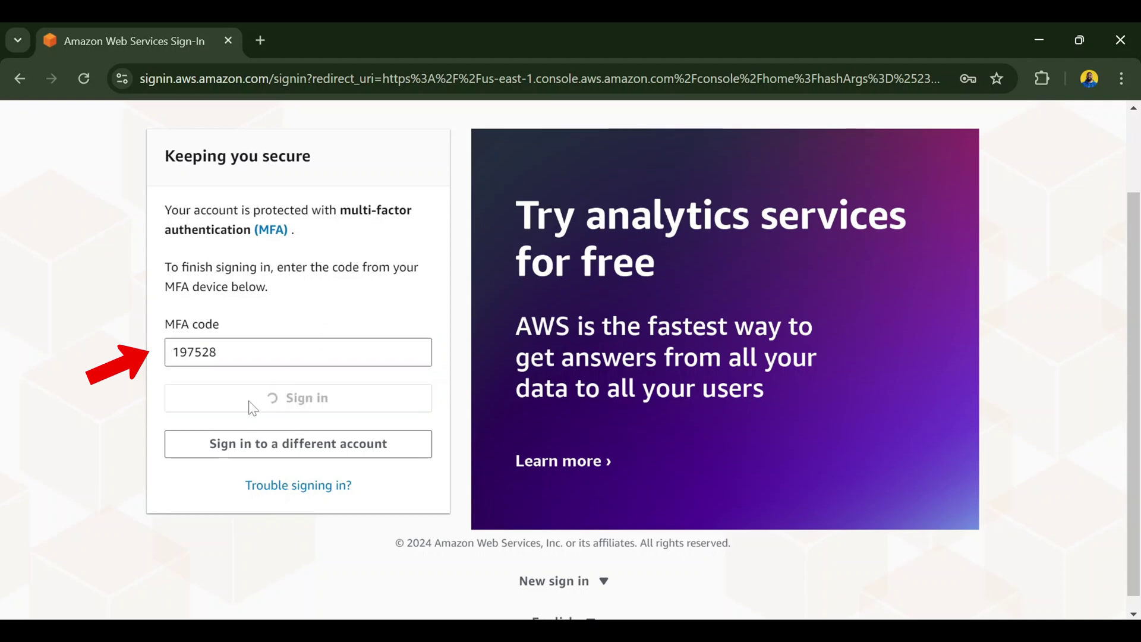